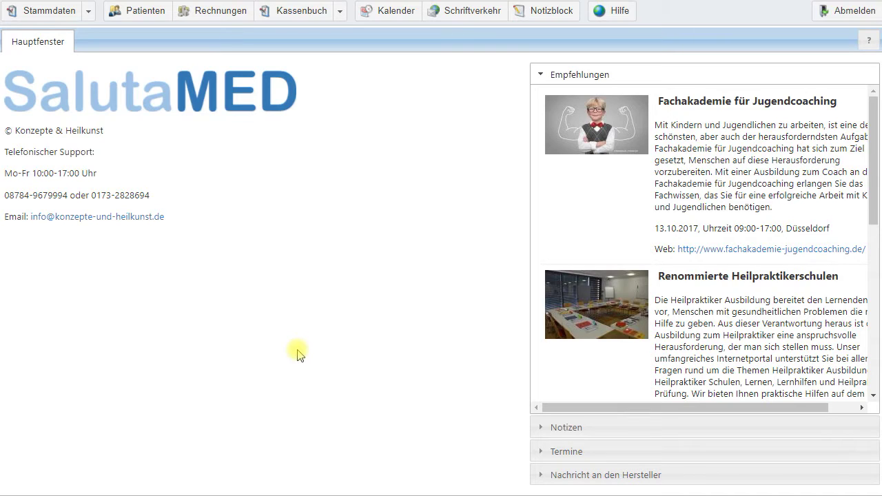
Open the Patienten list of five patients, leaving the gender filter unset
click(137, 11)
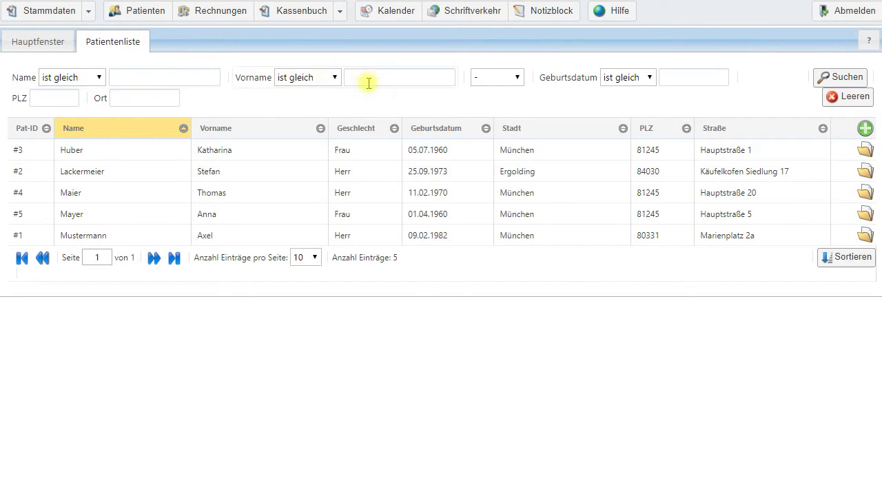
click(505, 86)
click(503, 83)
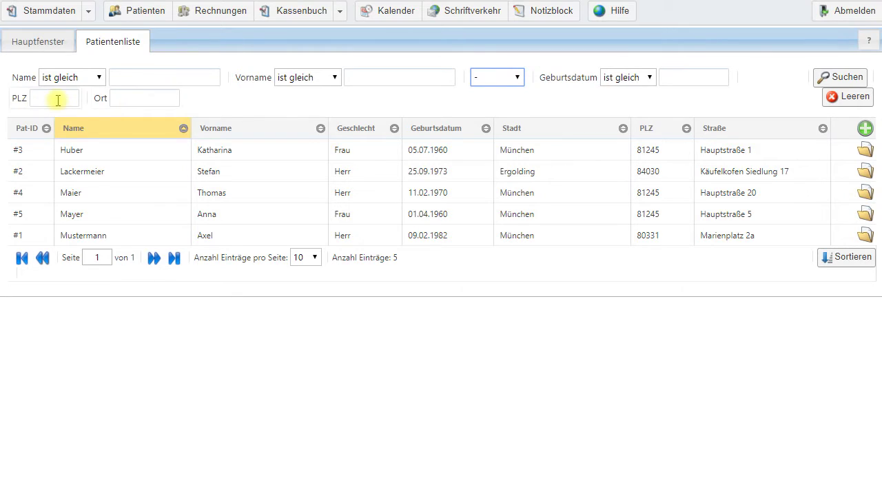
click(126, 97)
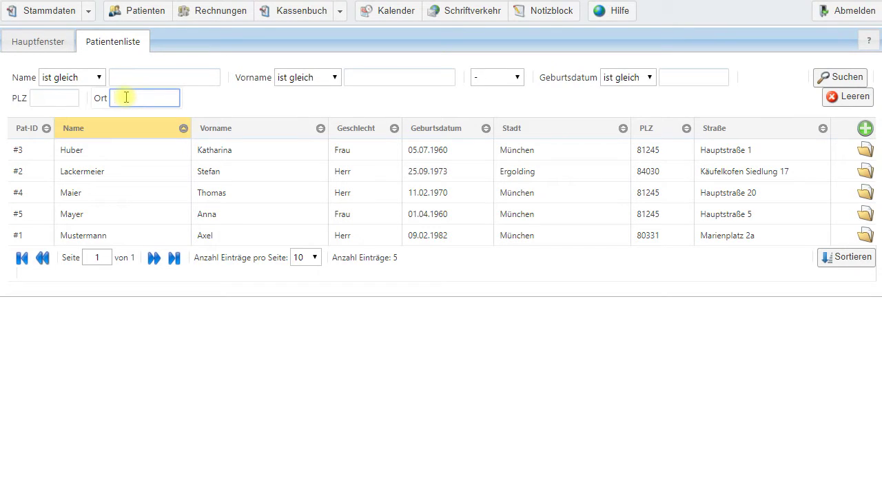
text(Ergolding)
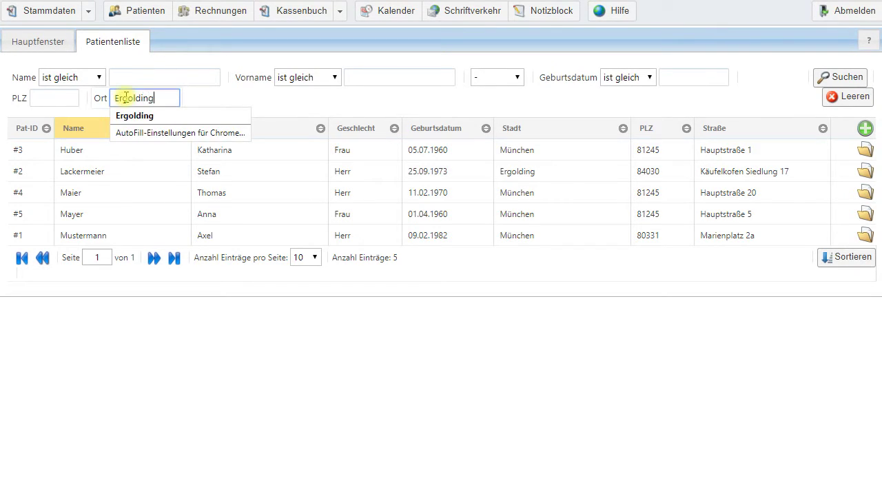
click(197, 102)
click(845, 79)
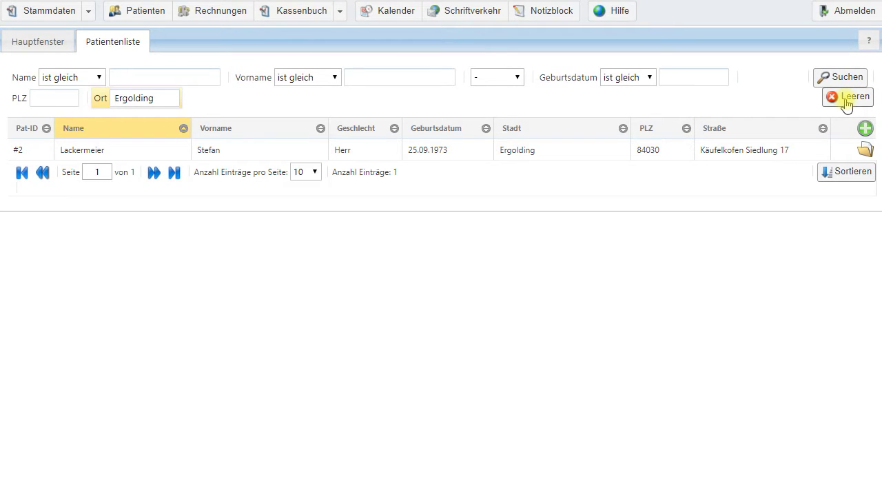
double_click(846, 98)
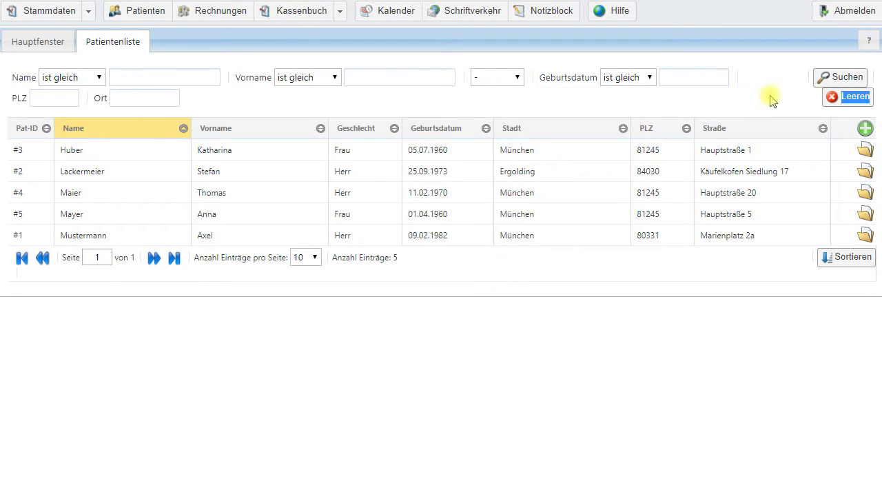
Start a new patient record numbered #6 with salutation Herr
click(865, 129)
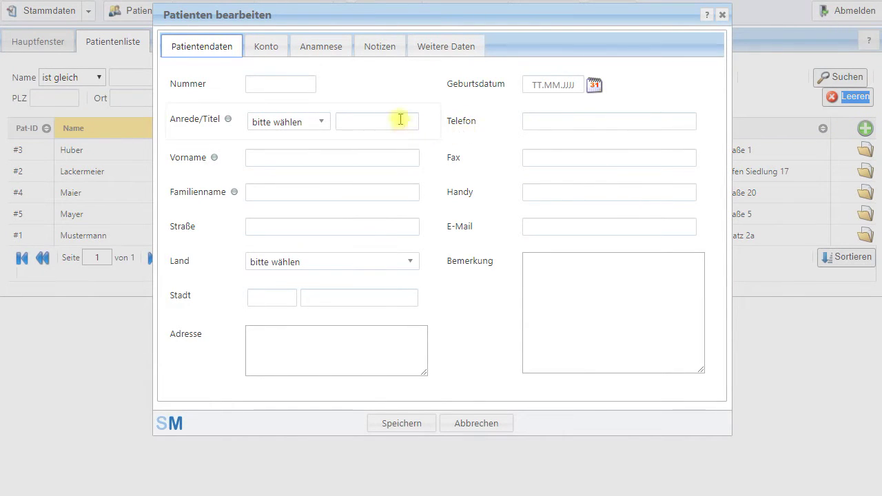
click(286, 83)
text(#6)
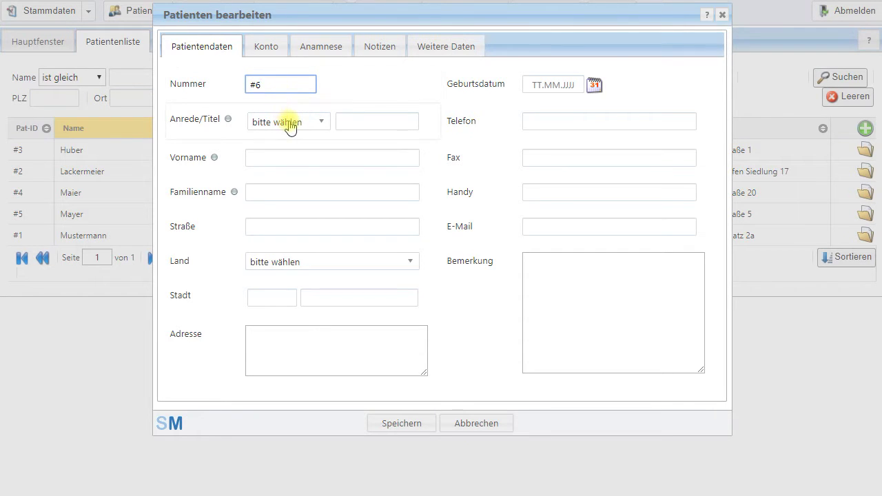
click(288, 125)
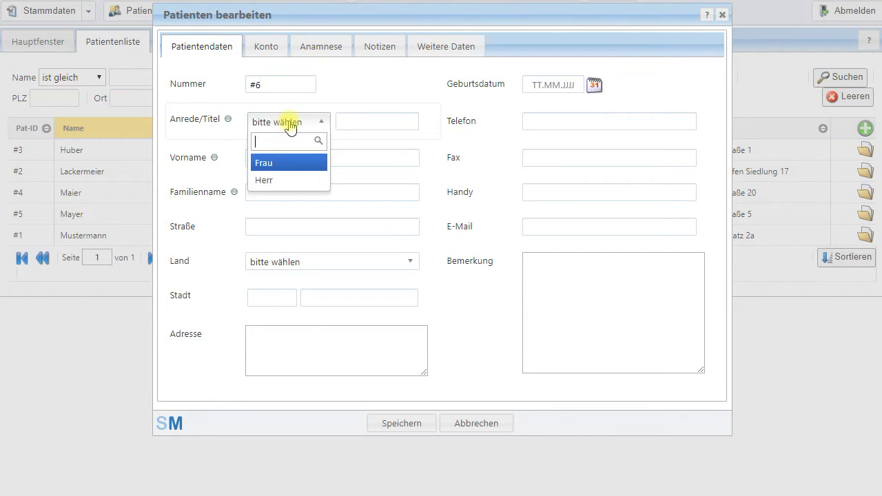
click(265, 182)
Enter the patient's first name, family name and street address
click(261, 158)
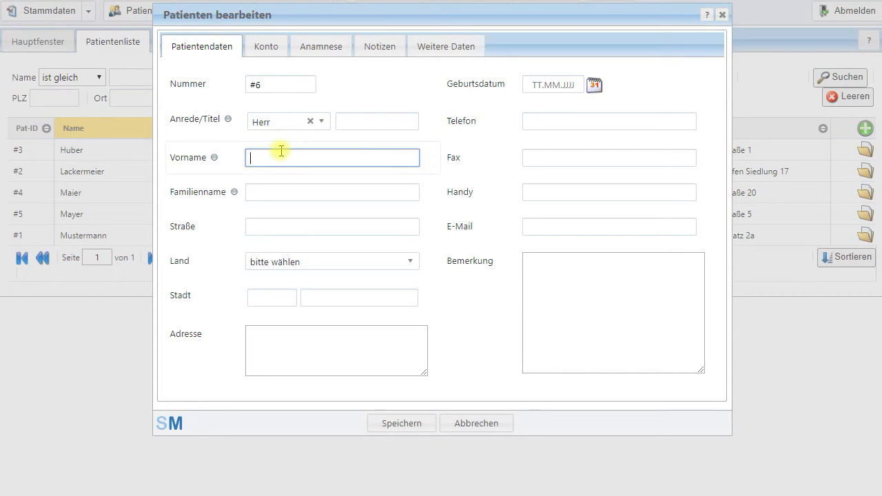
click(303, 191)
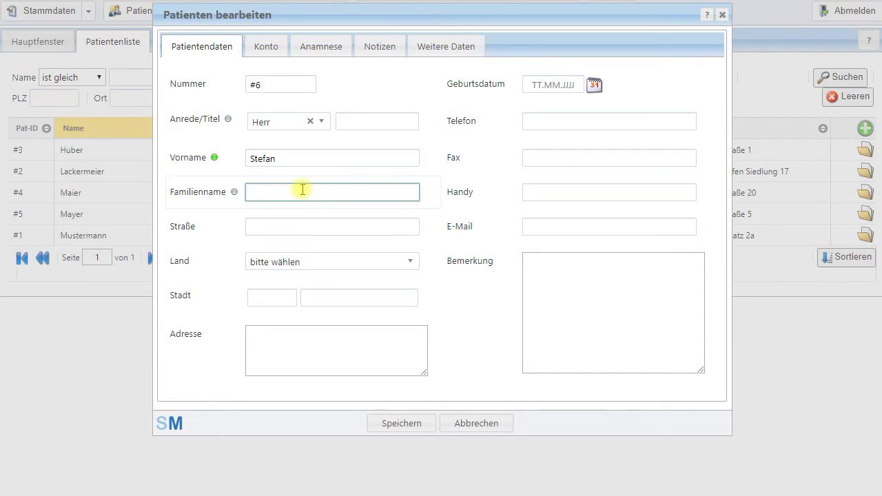
click(280, 225)
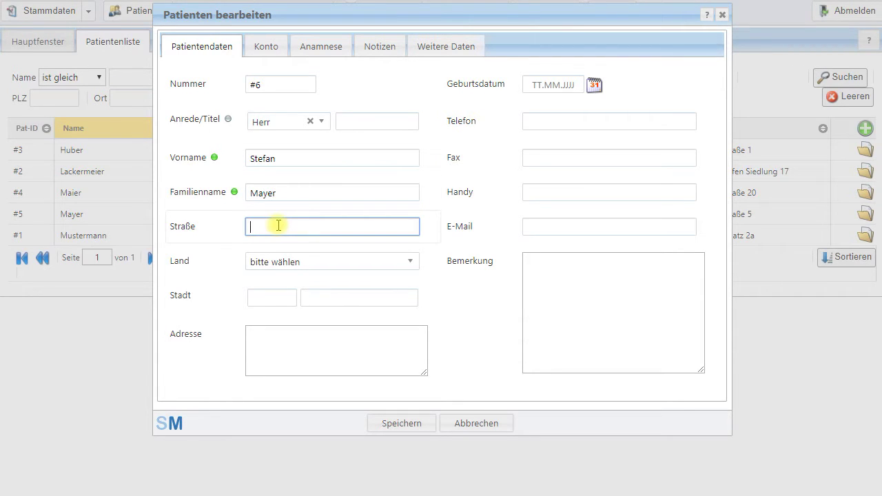
text(Irgendwo 99)
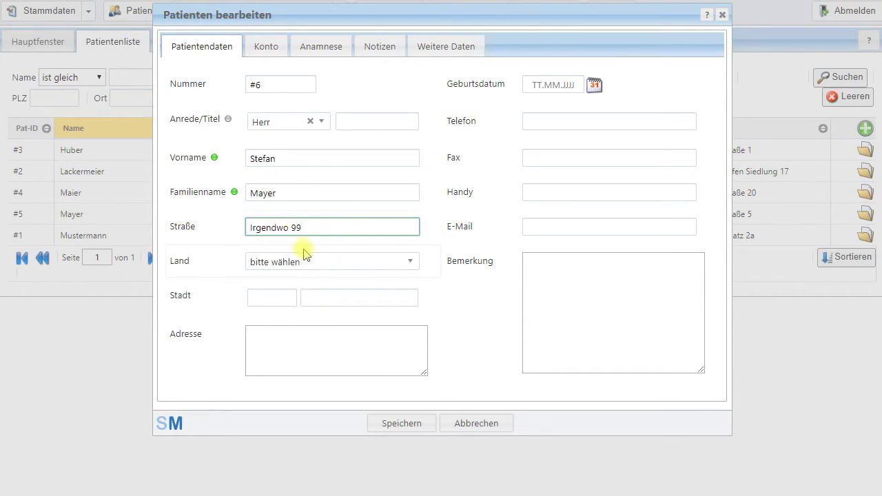
click(300, 262)
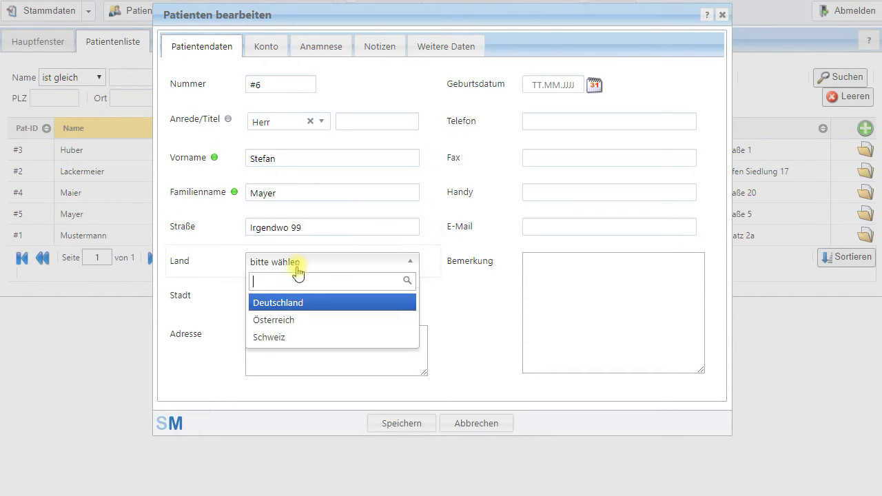
Set the country to Deutschland, enter postcode and city, and auto-fill the address block
click(286, 304)
click(264, 299)
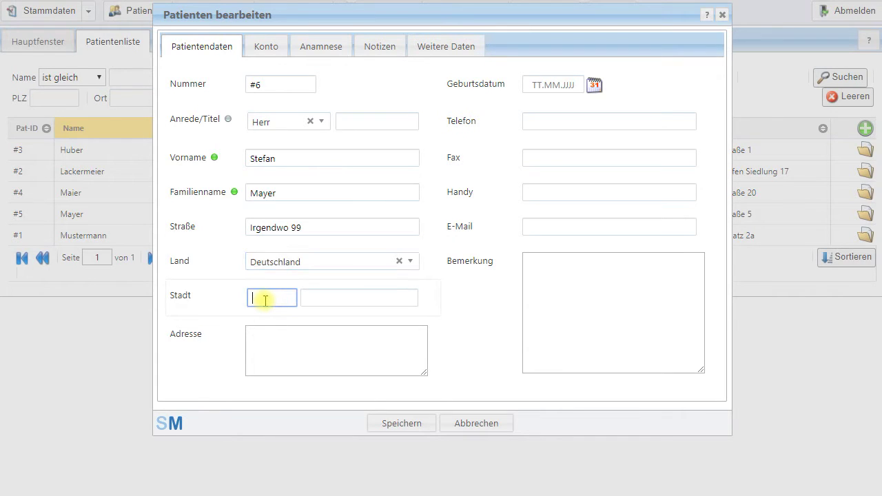
text(81245)
click(318, 297)
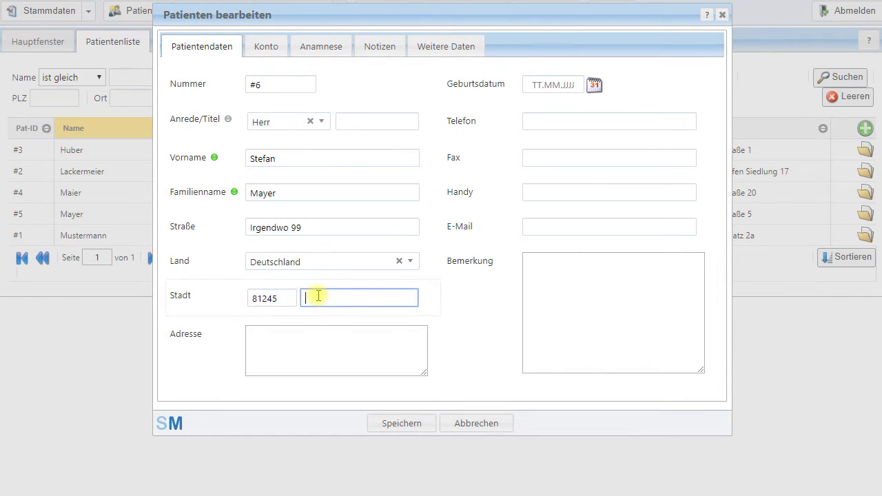
text(München)
click(321, 358)
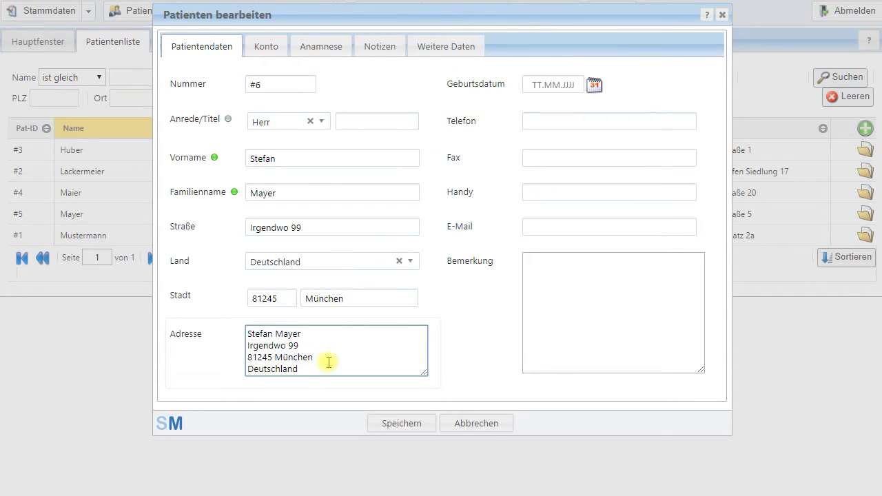
drag(309, 368, 244, 333)
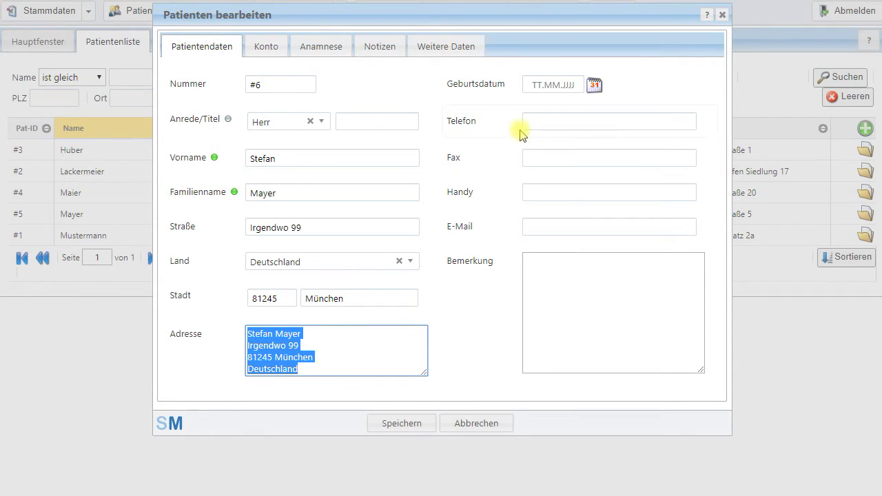
Set the birth date to 10.06.1970 using the Geburtsdatum calendar
click(593, 86)
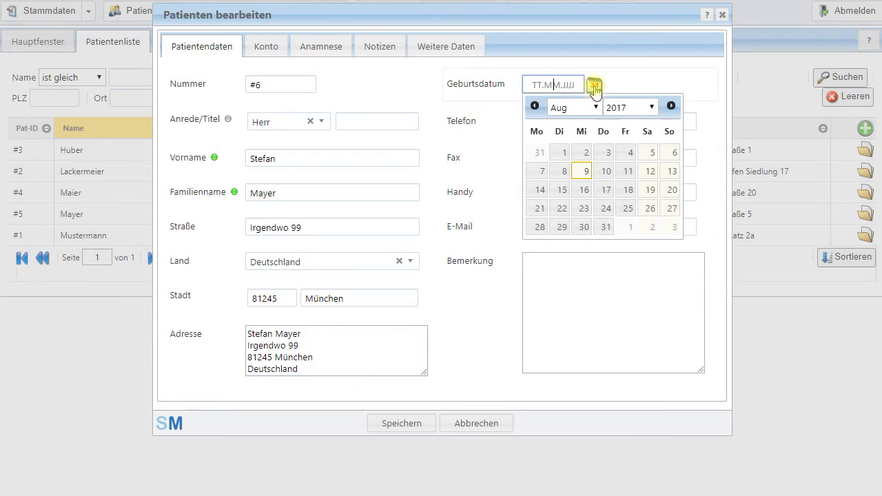
click(652, 108)
drag(656, 329, 655, 273)
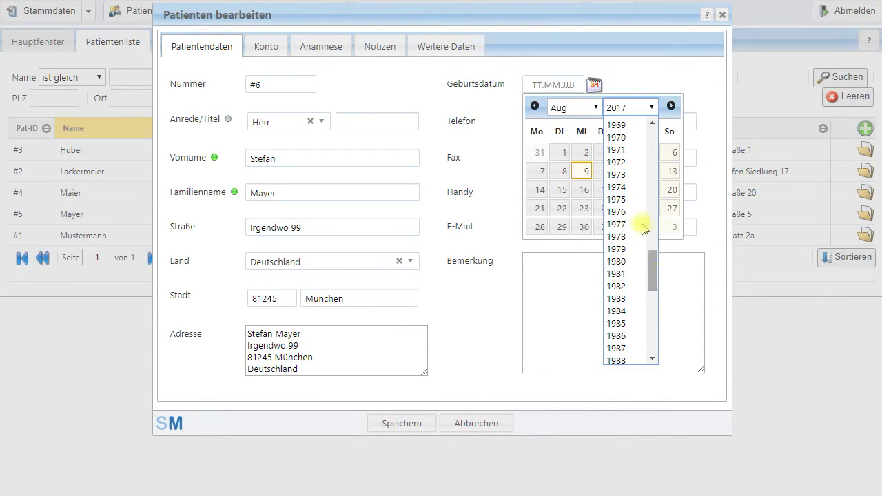
click(629, 137)
click(577, 108)
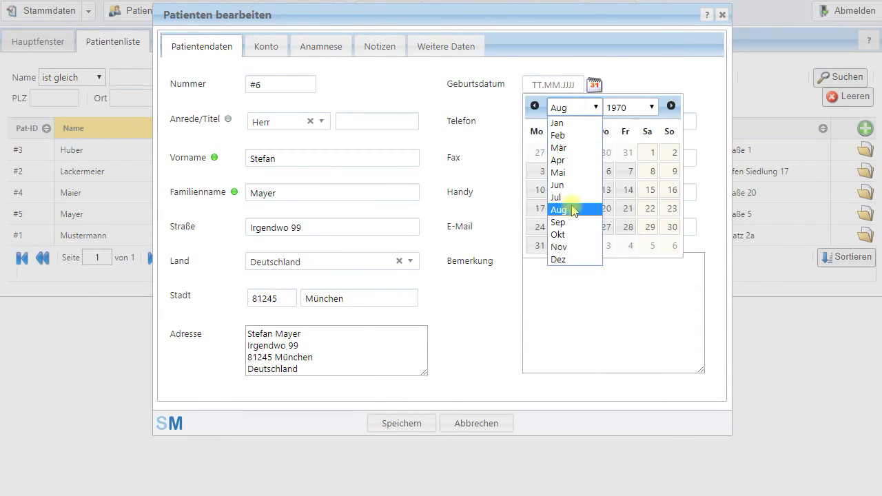
click(568, 185)
click(583, 170)
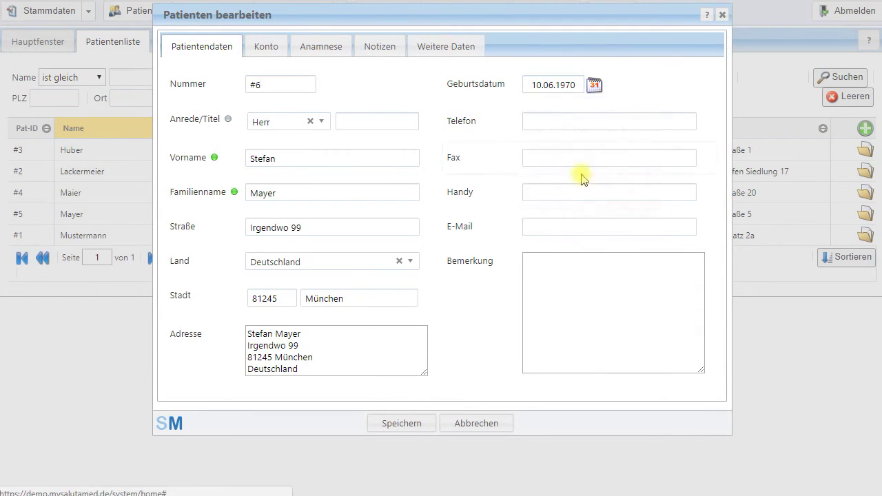
Enter the patient's phone, mobile and e-mail, and remark 'Patient kommt immer zu früh / allergisch auf Obst'
click(575, 125)
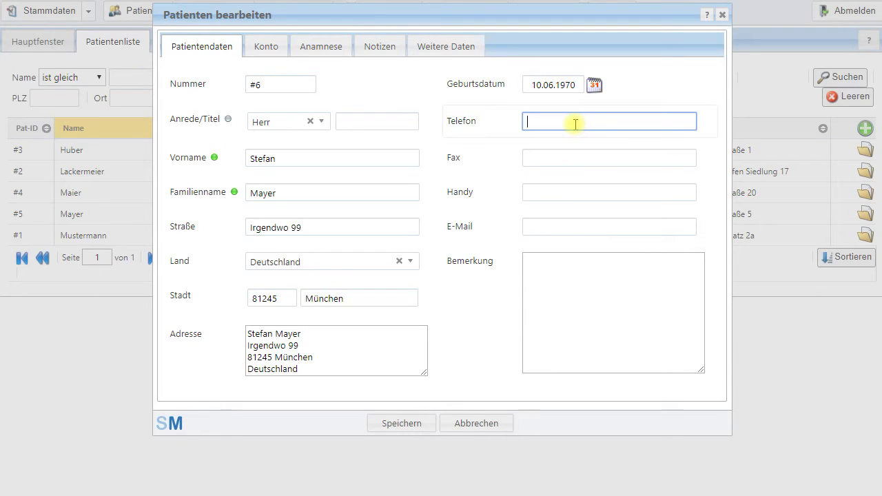
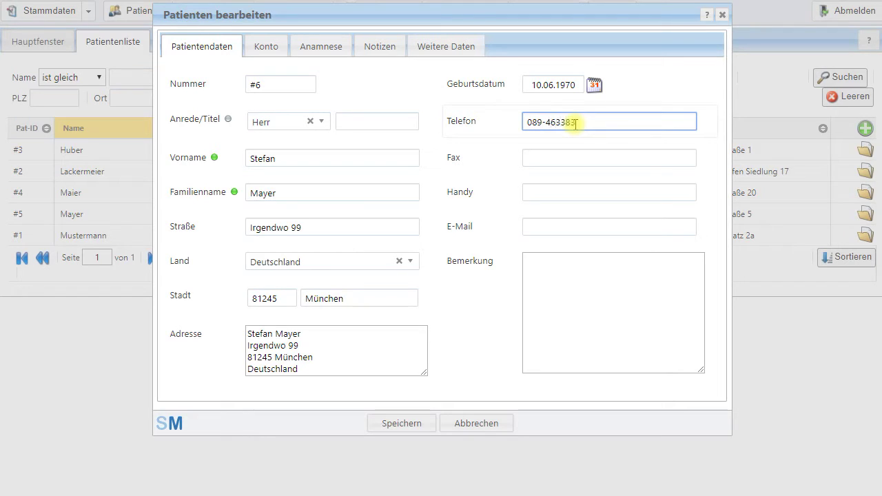
click(552, 193)
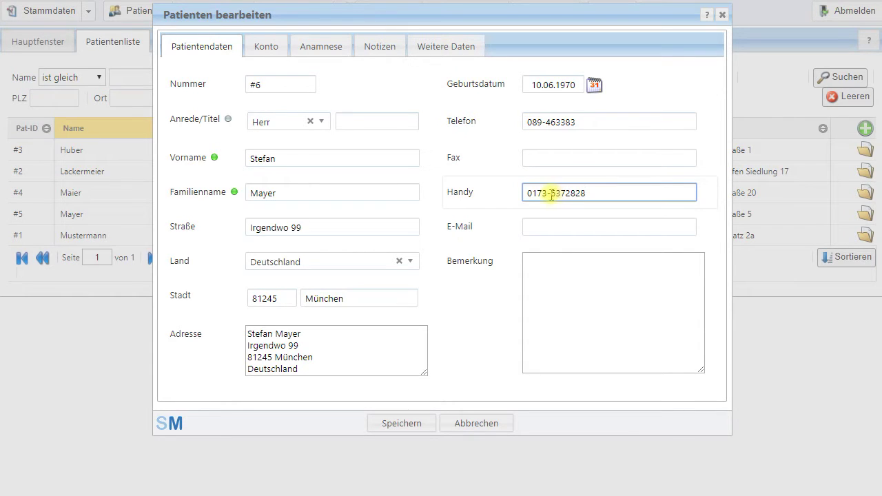
click(552, 231)
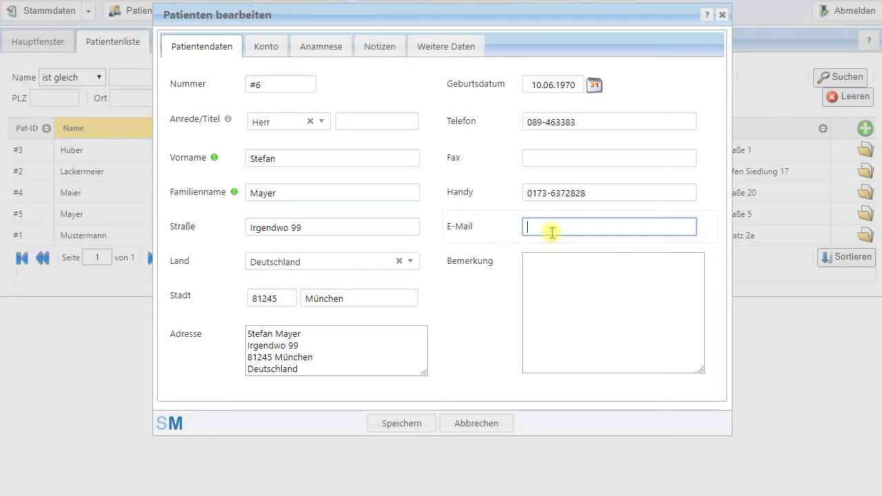
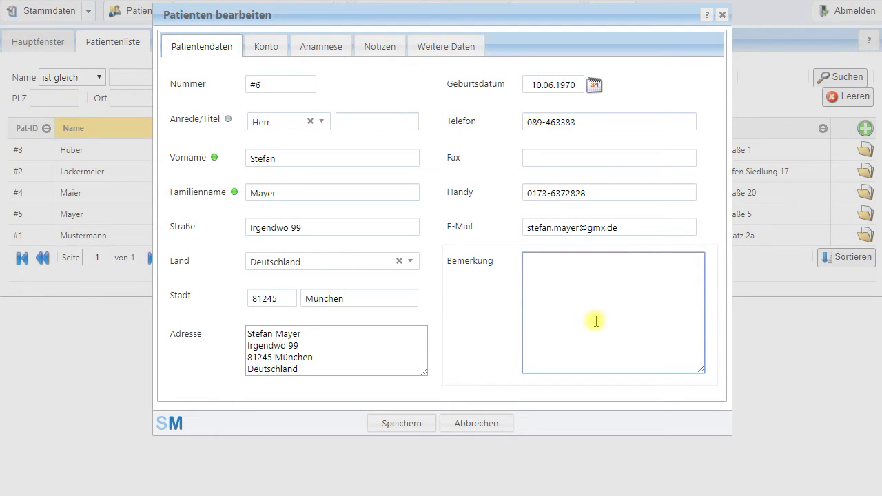
text(Patient kommt immer zu früh)
key(Return)
text(allergisch auf)
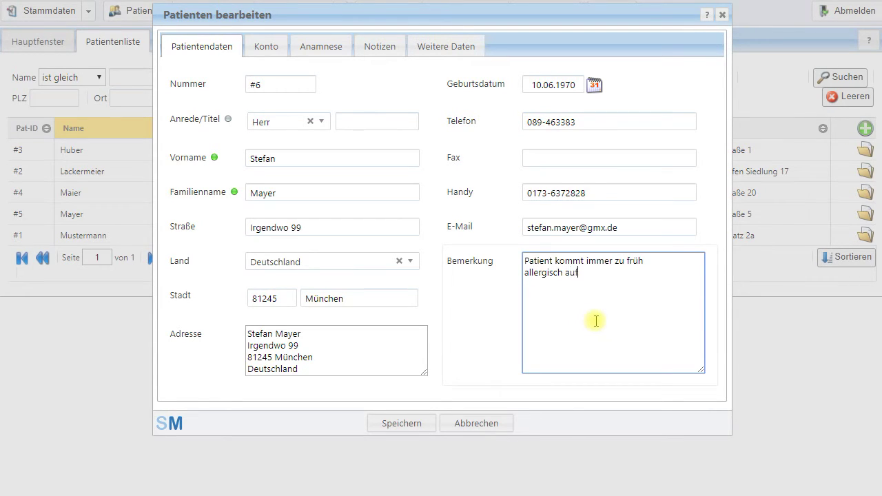
text( Obst)
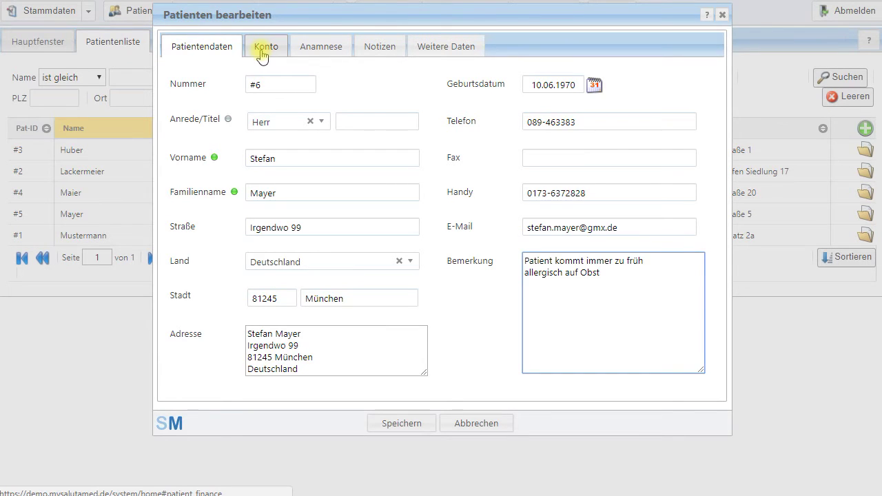
In the Konto section, keep the Abrechnungsart as Selbstzahler
click(262, 51)
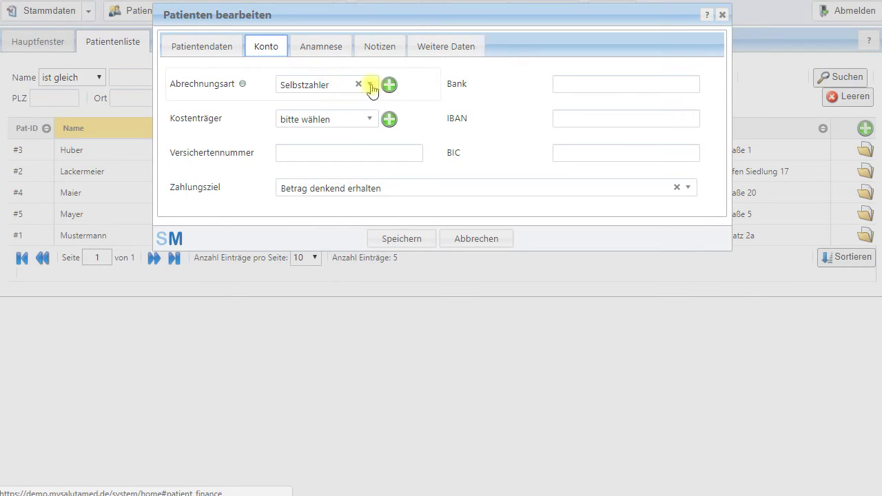
click(371, 86)
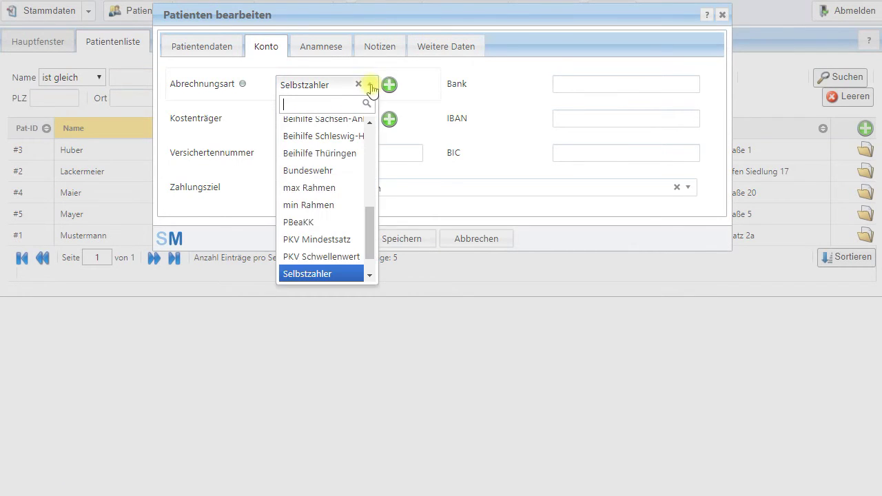
drag(370, 250, 386, 156)
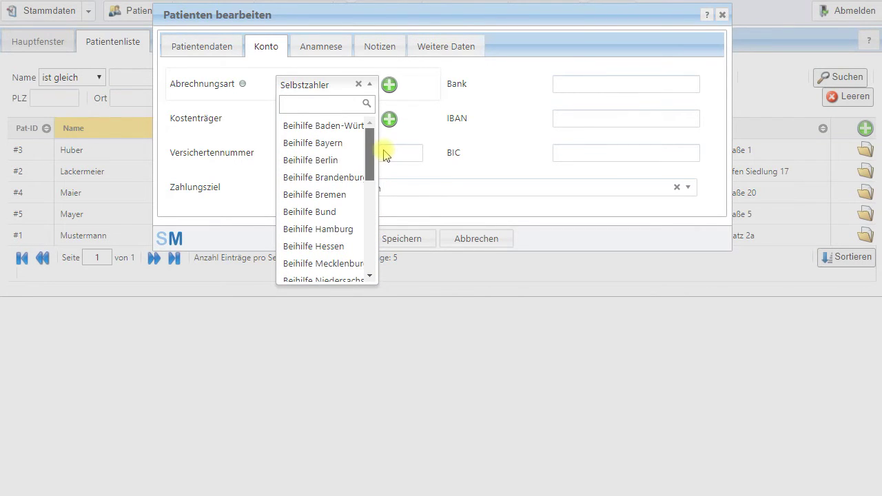
drag(384, 155, 390, 261)
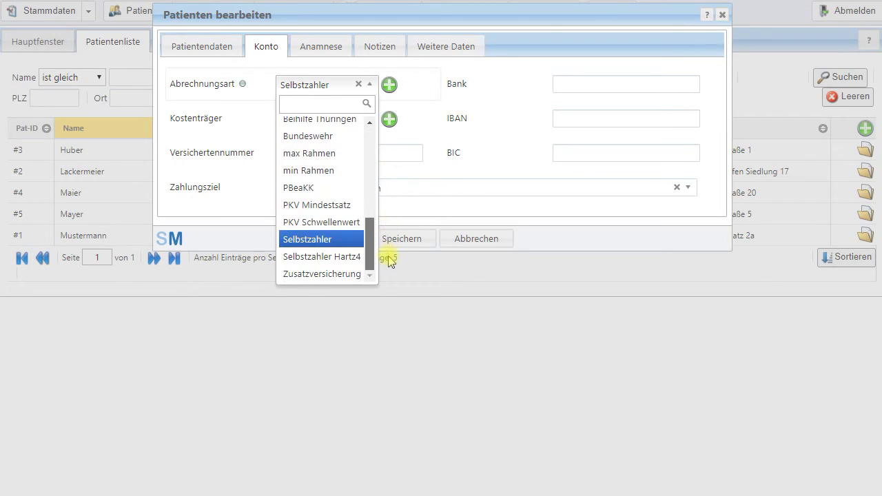
click(316, 241)
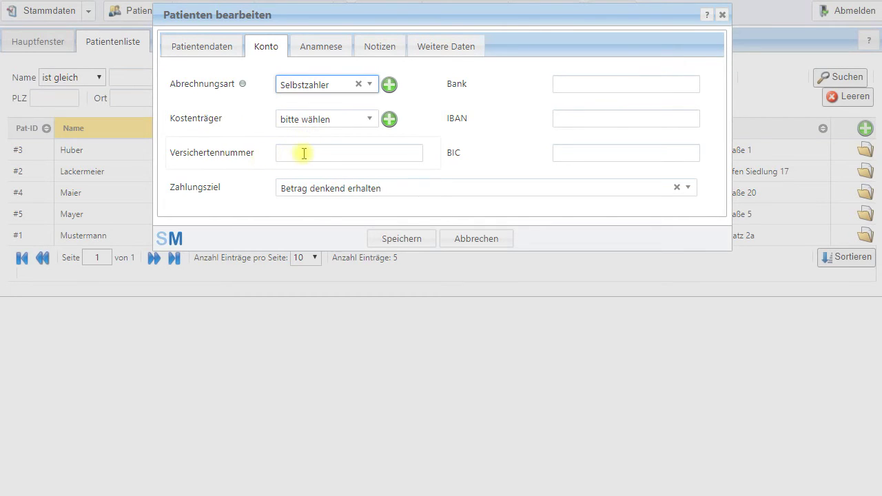
Set the Zahlungsziel to 'Zahlung innerhalb von 14 Tagen rein netto'
click(322, 191)
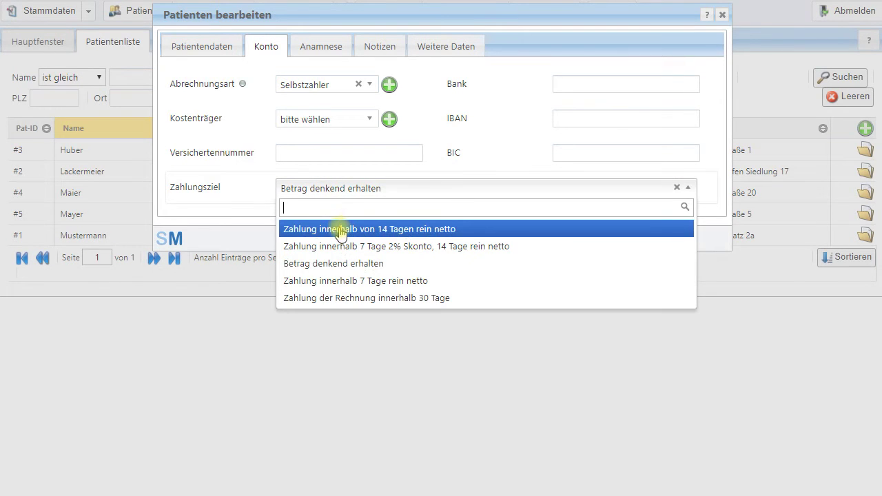
click(367, 229)
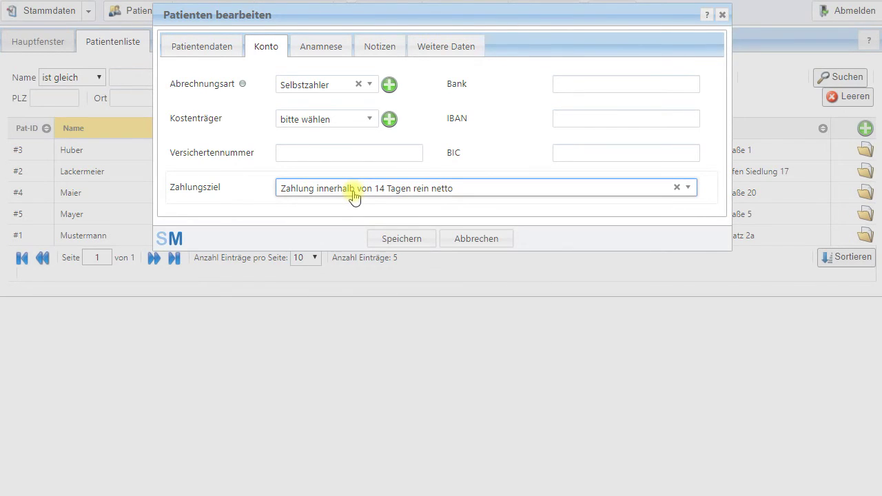
click(353, 195)
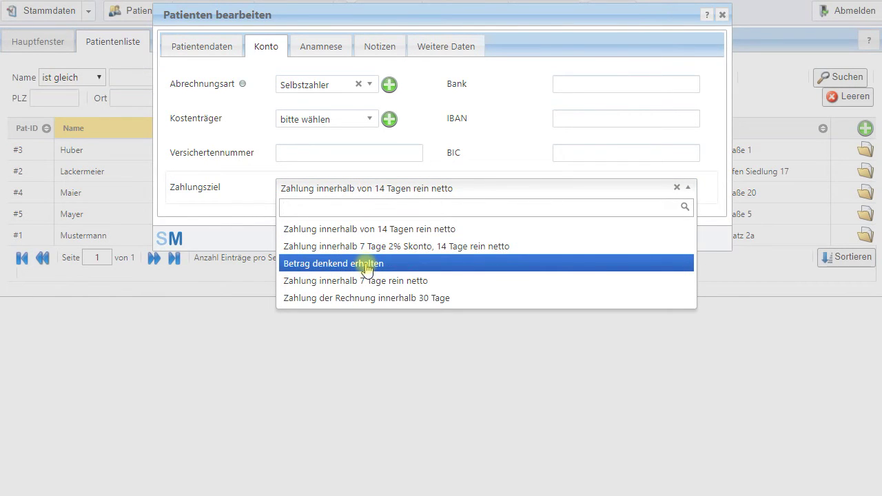
click(353, 194)
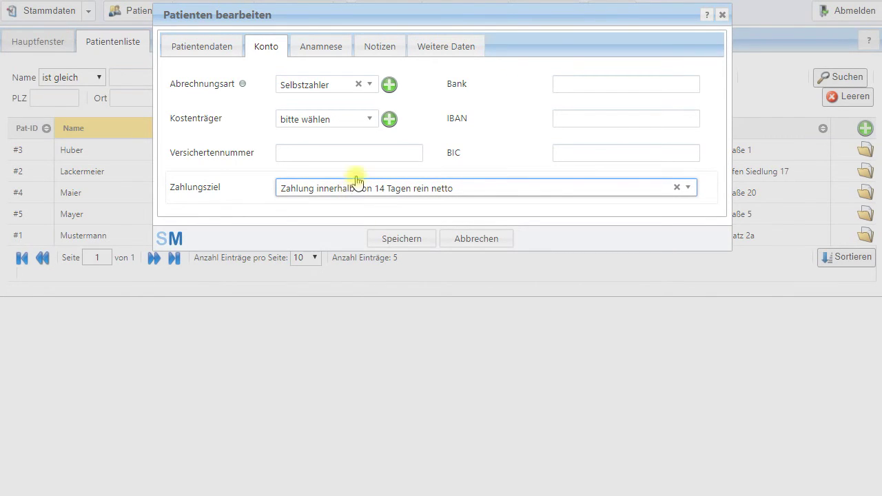
click(317, 50)
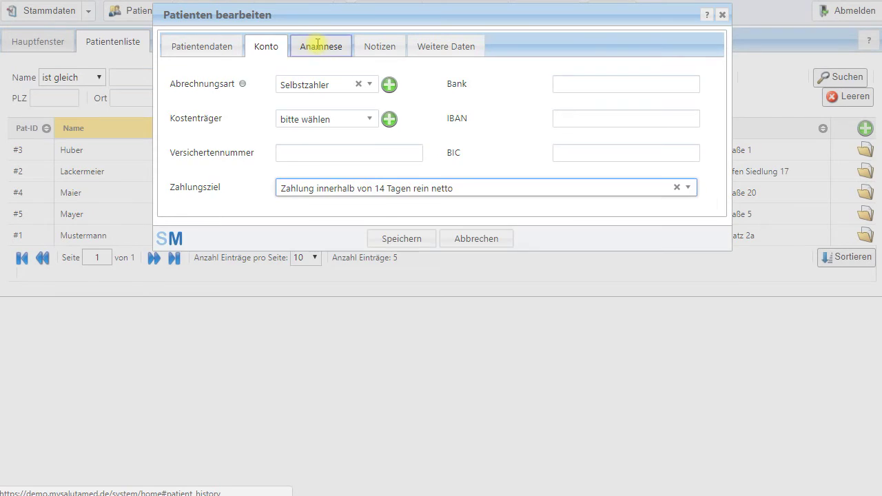
Search ICD diagnoses for 'Neurodermitis' and apply L20.8 Neurodermitis as the permanent diagnosis
click(419, 99)
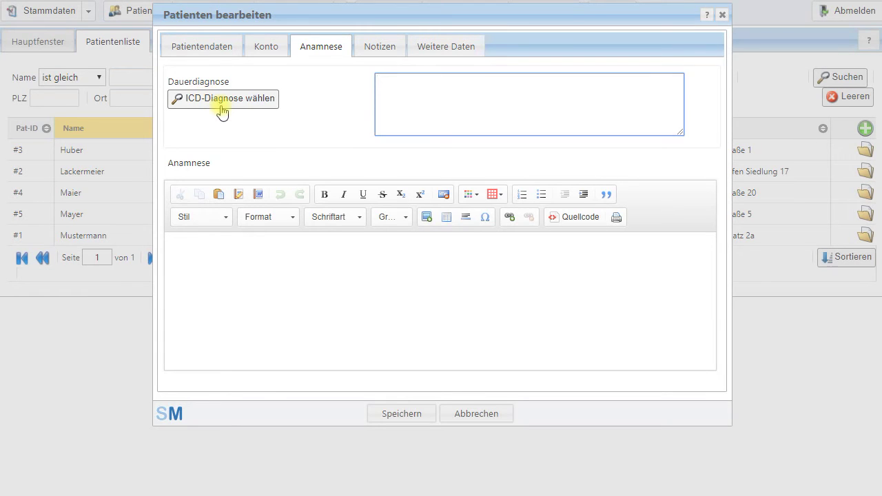
click(222, 104)
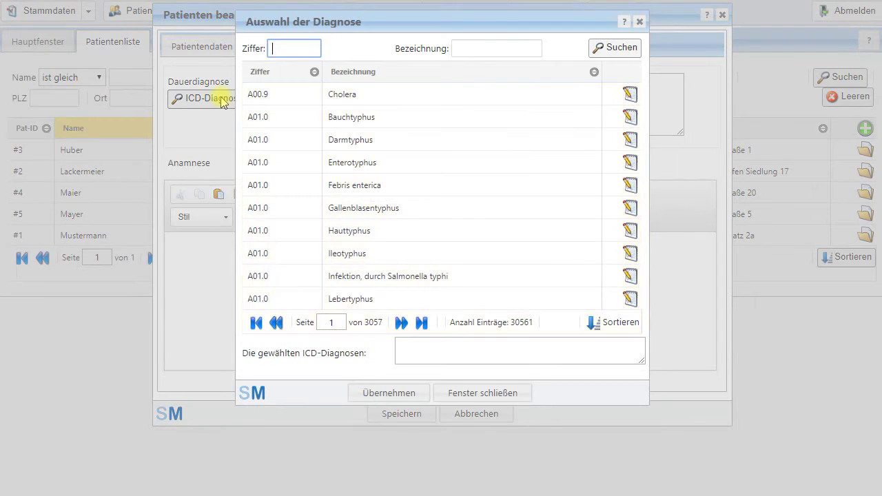
click(489, 48)
text(N)
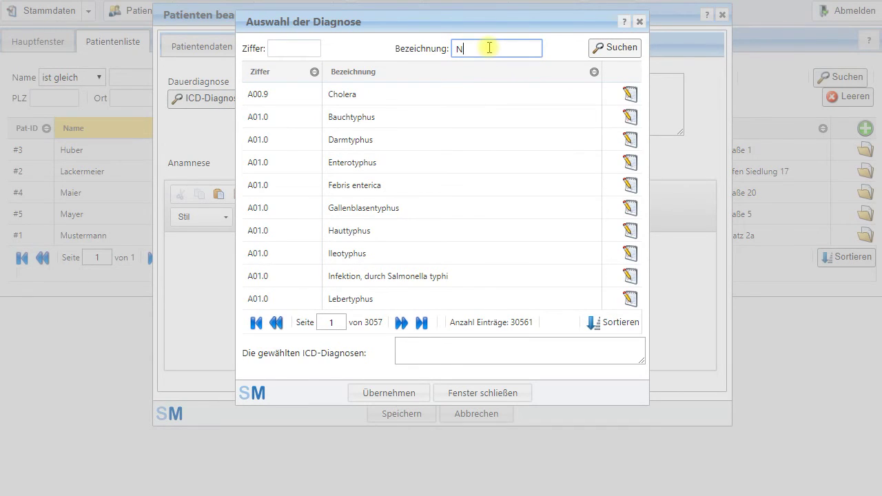
text(eurodermitis)
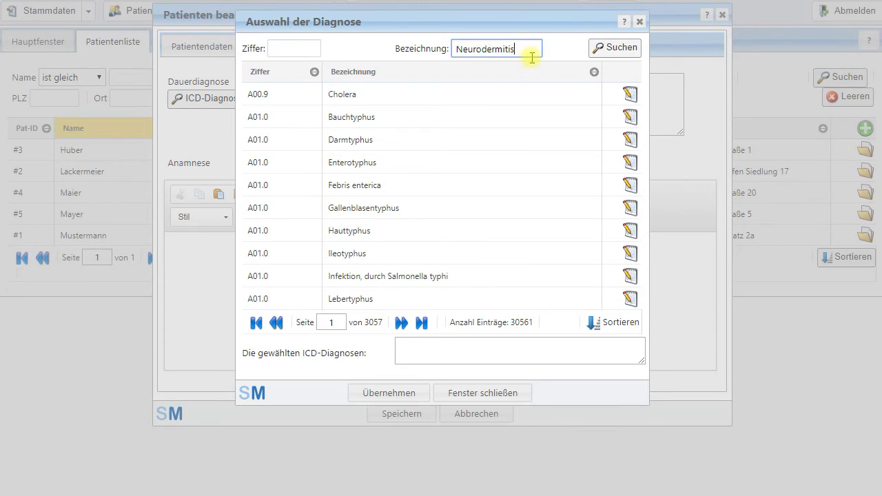
click(609, 51)
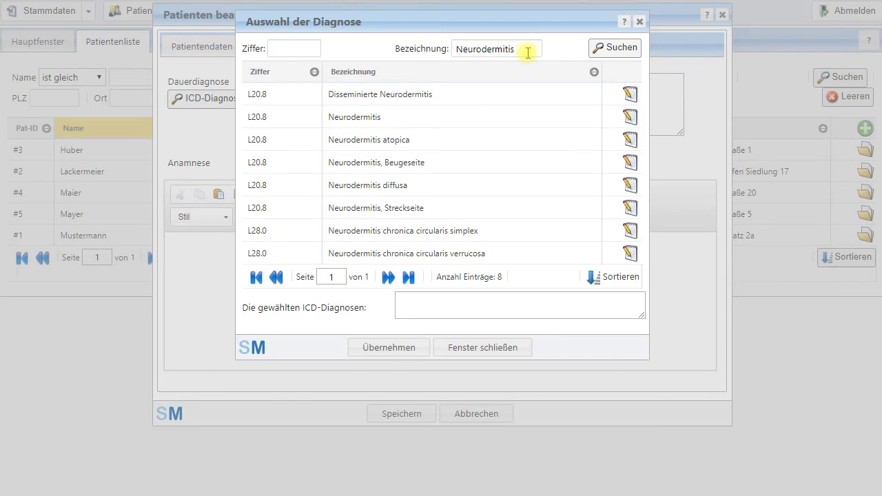
click(631, 117)
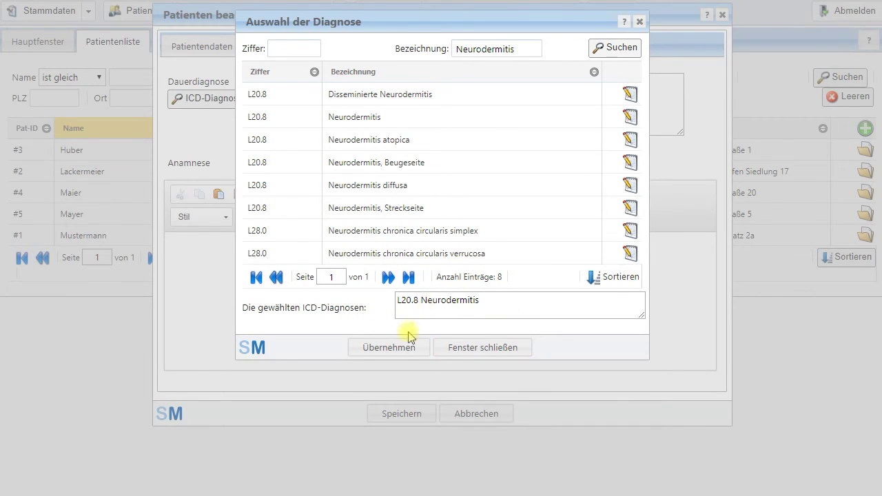
click(384, 347)
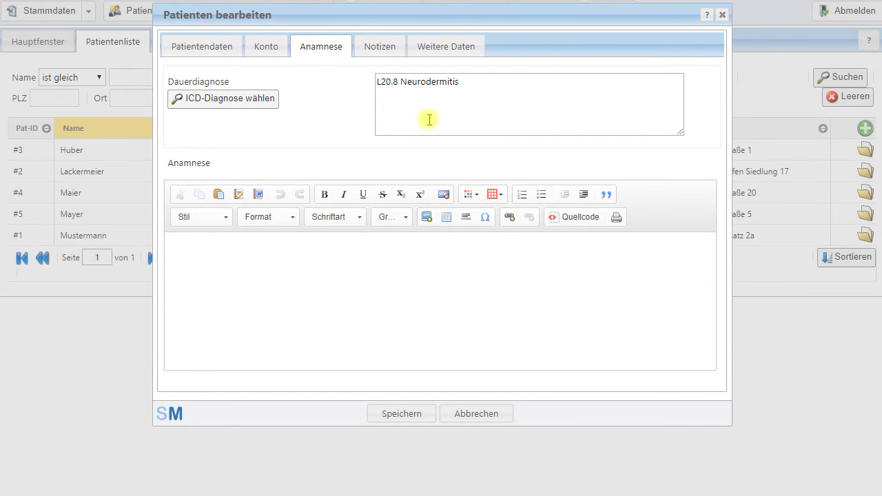
Type five lines of placeholder text into the Anamnese editor
click(344, 288)
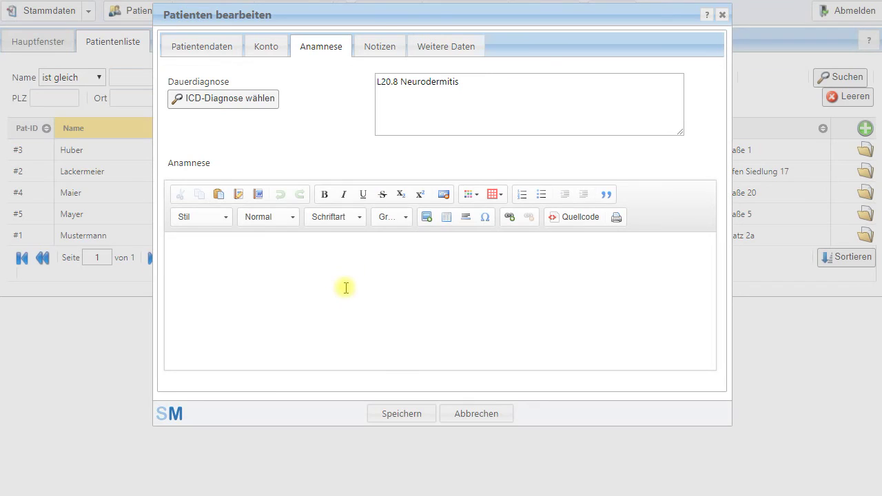
text(dasdfadfs)
key(Return)
text(adsfadfafd)
key(Return)
text(asdfasdfasdf)
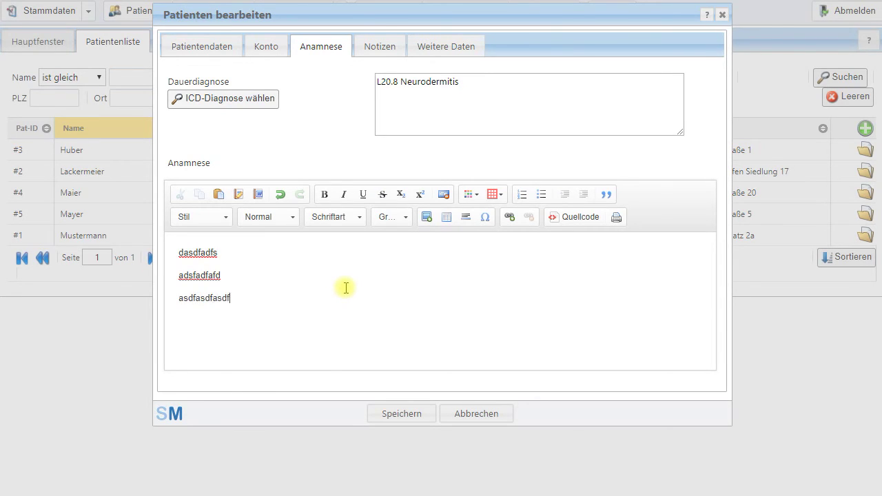
key(Return)
text(sadfadfadf)
key(Return)
text(asdfasdfasdf)
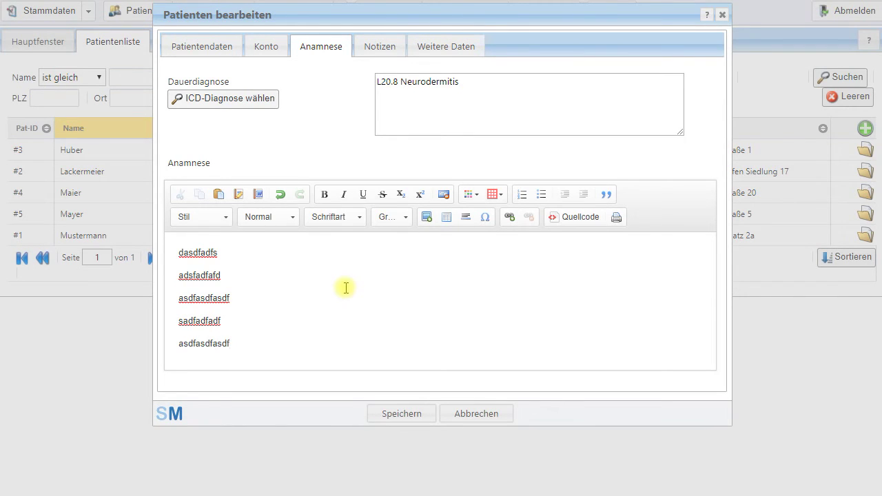
Make the first line bold, merge lines two and three, and colour that line red
drag(232, 251, 169, 249)
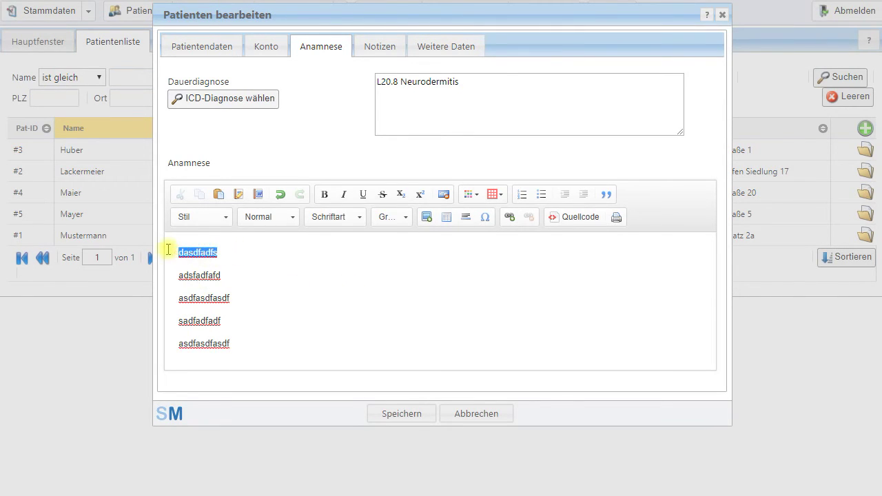
click(324, 194)
click(210, 275)
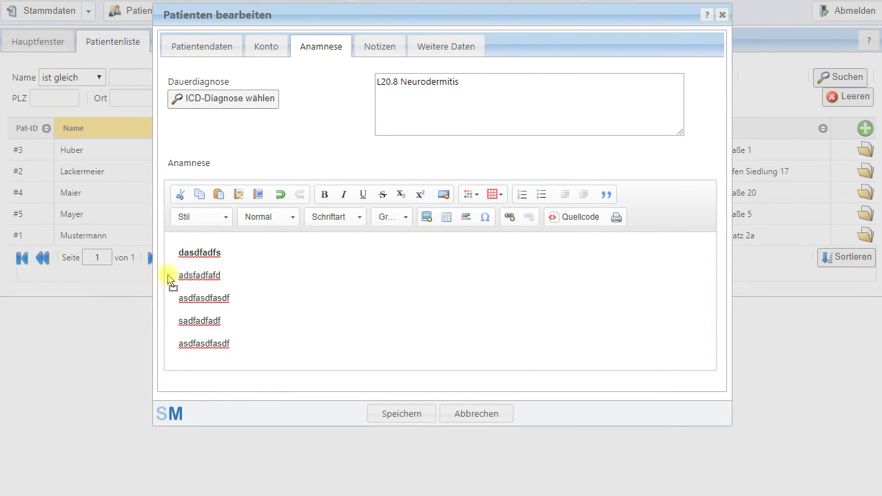
key(Delete)
drag(288, 266, 178, 266)
click(469, 195)
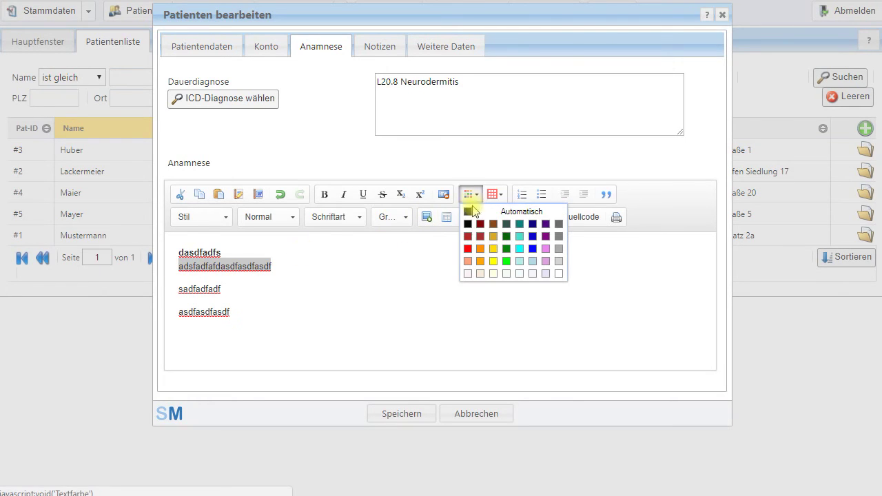
click(468, 249)
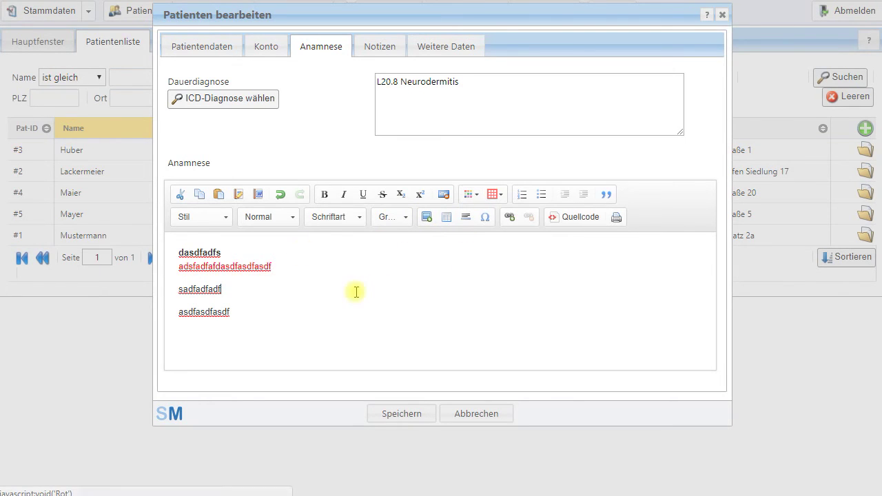
click(191, 266)
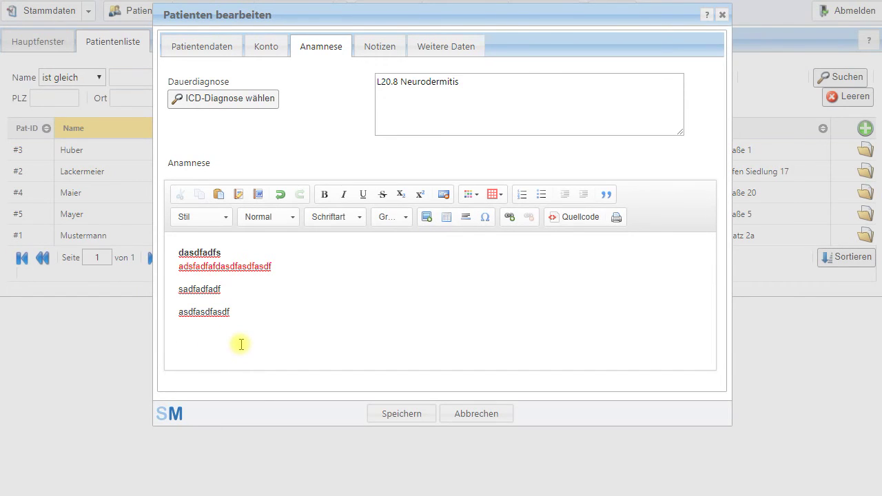
Go through the Notizen tab to the Weitere Daten tab
click(384, 48)
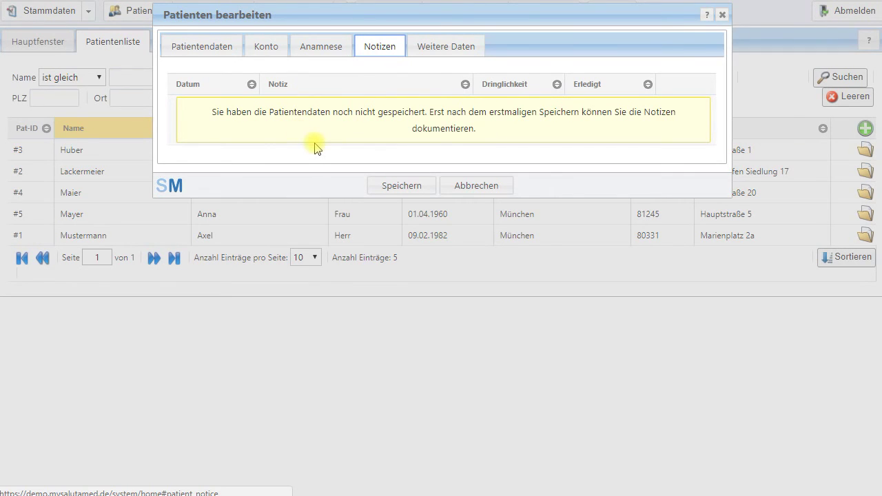
click(435, 52)
Fill in the Hausarzt name and phone and a Facebook internet address, then save the patient
click(352, 83)
text(Dr)
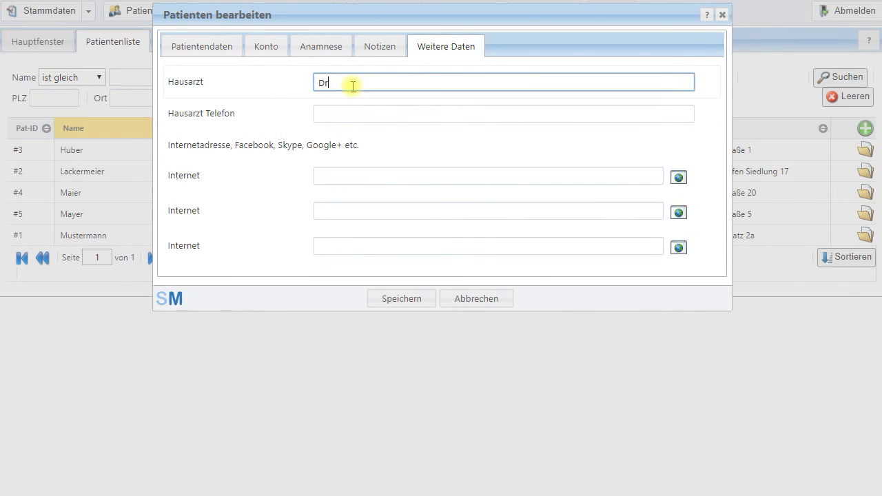
text(. Schmill)
click(366, 115)
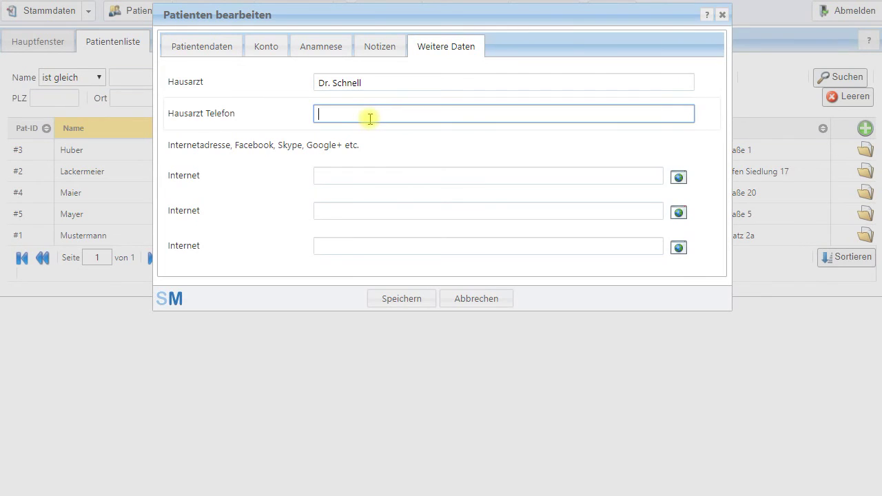
click(372, 180)
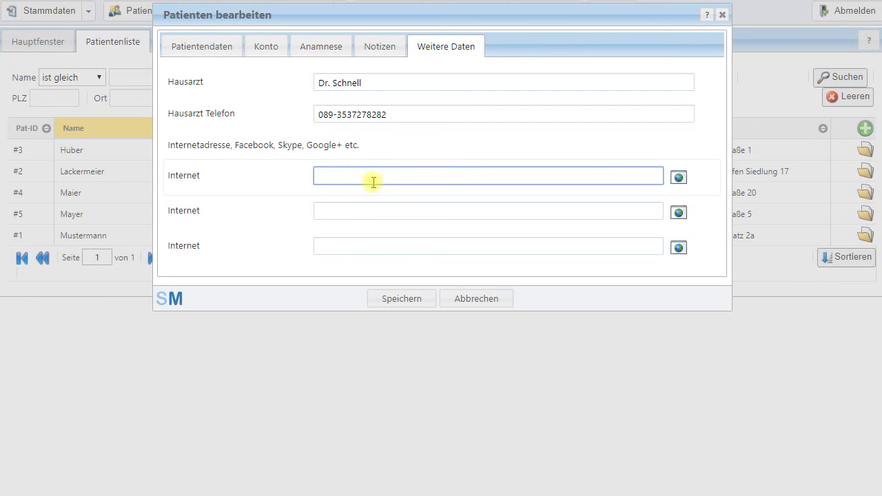
text(http://facebook......)
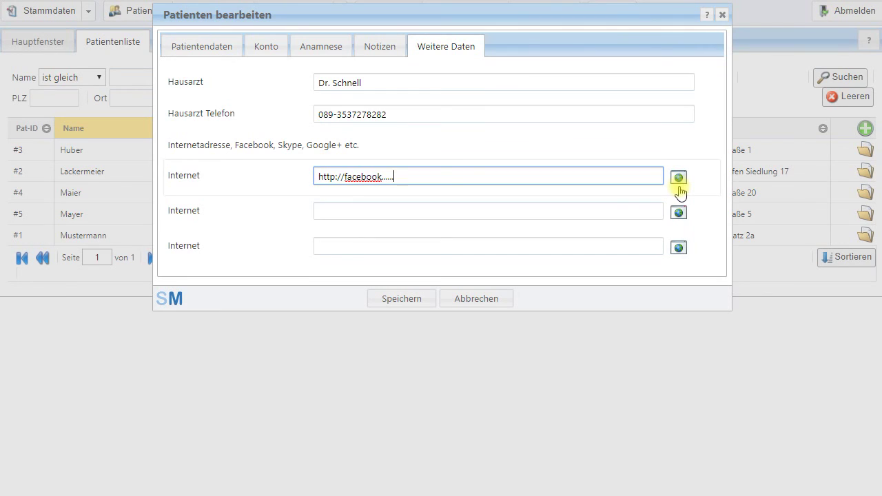
click(402, 305)
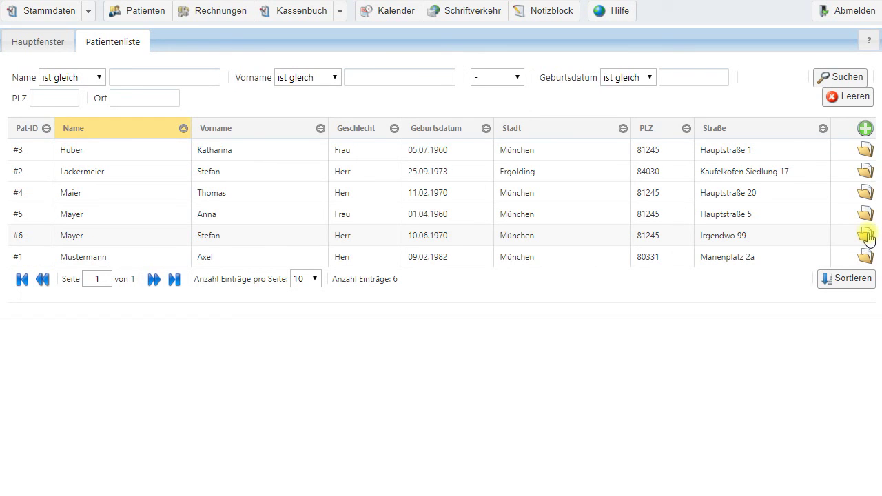
Reopen patient #6, enter 'Dr.' in the Titel field, and save
click(863, 236)
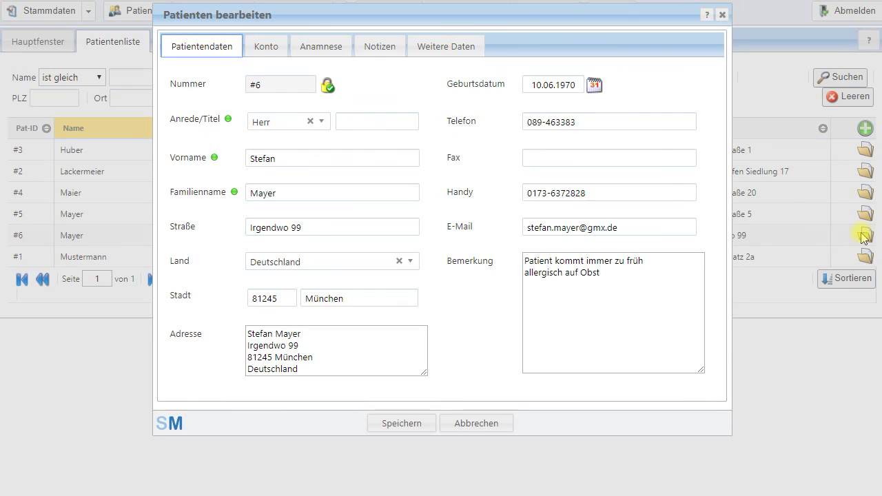
click(372, 118)
text(Dr.)
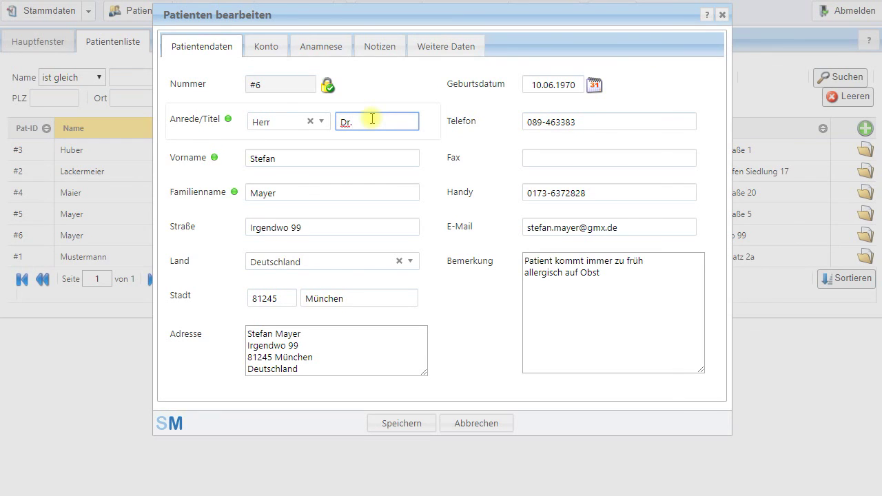
click(400, 423)
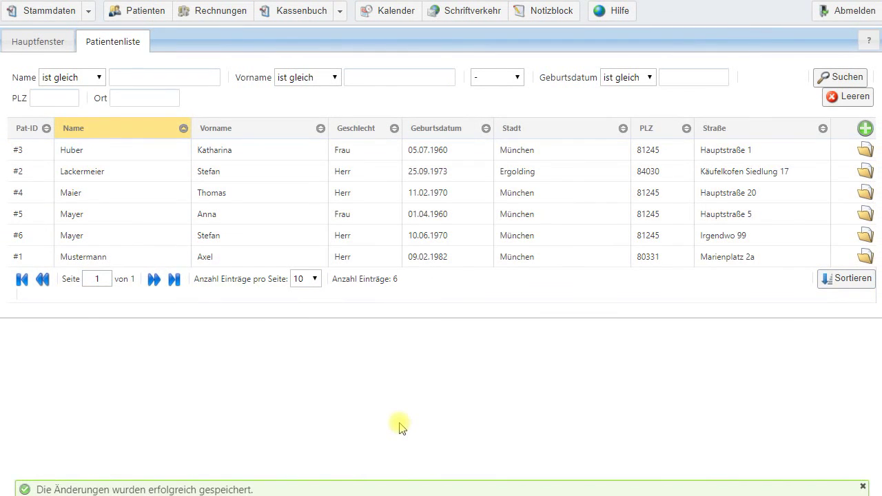